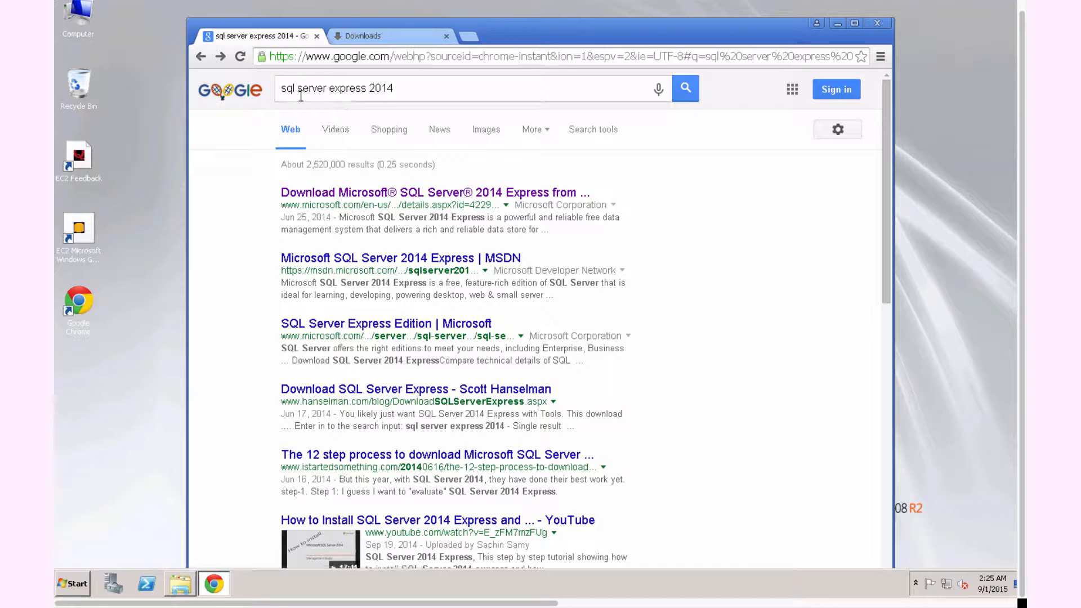
Step: Download the ExpressAndTools 64BIT\SQLEXPRWT_x64_ENU.exe package from the Microsoft SQL Server 2014 Express download page
click(437, 195)
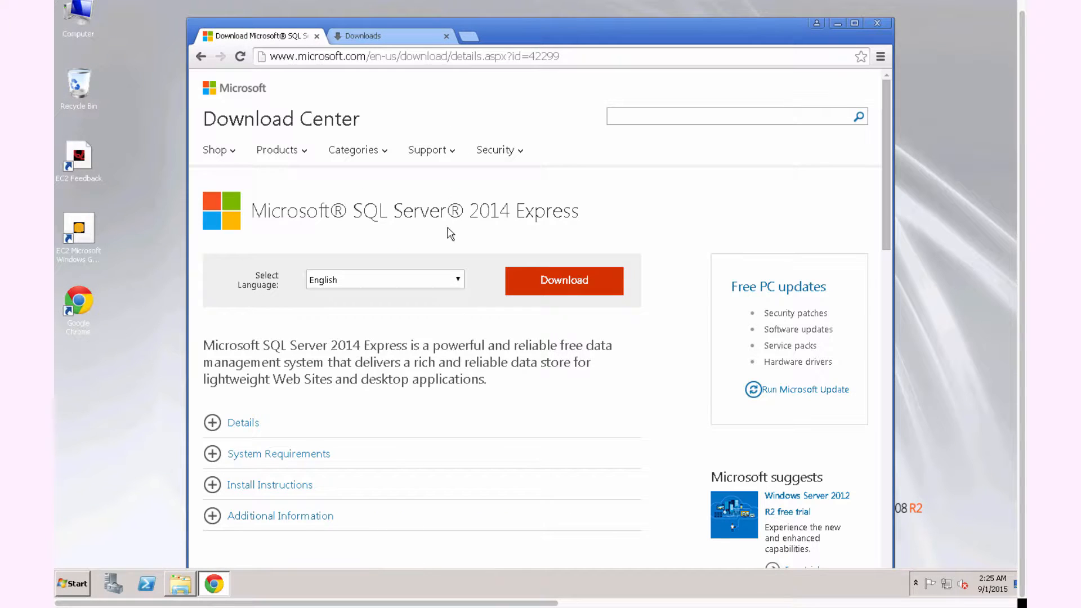
click(545, 284)
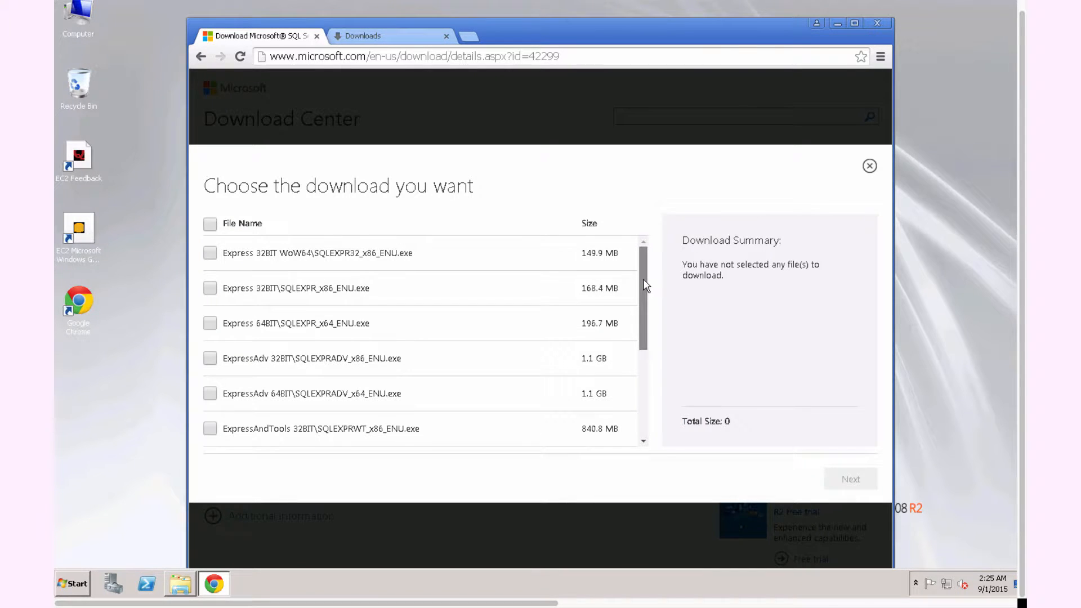
drag(644, 288, 639, 292)
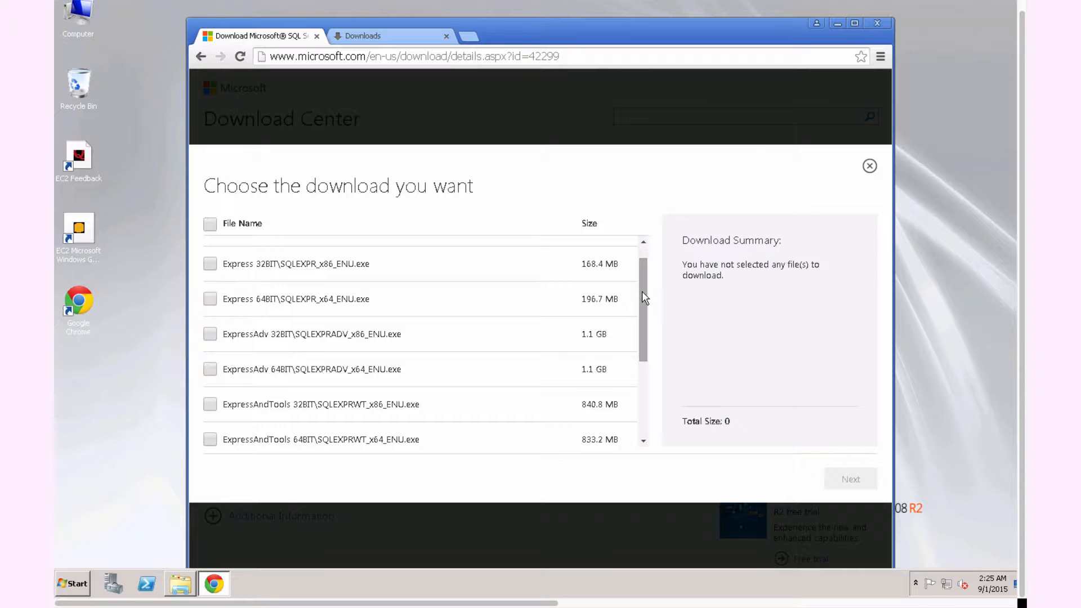
drag(645, 298, 647, 311)
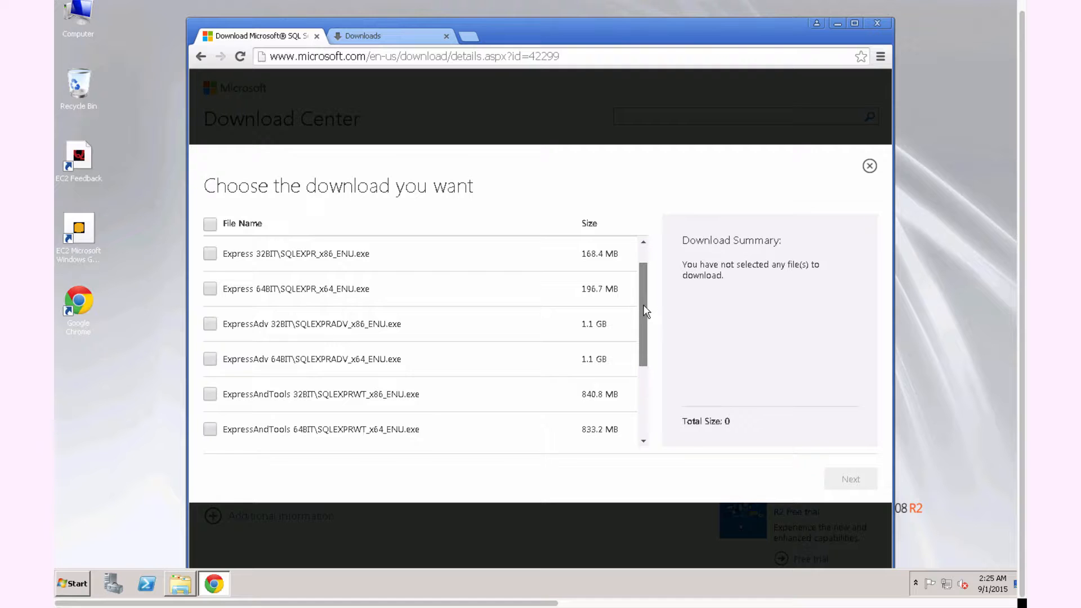
click(209, 431)
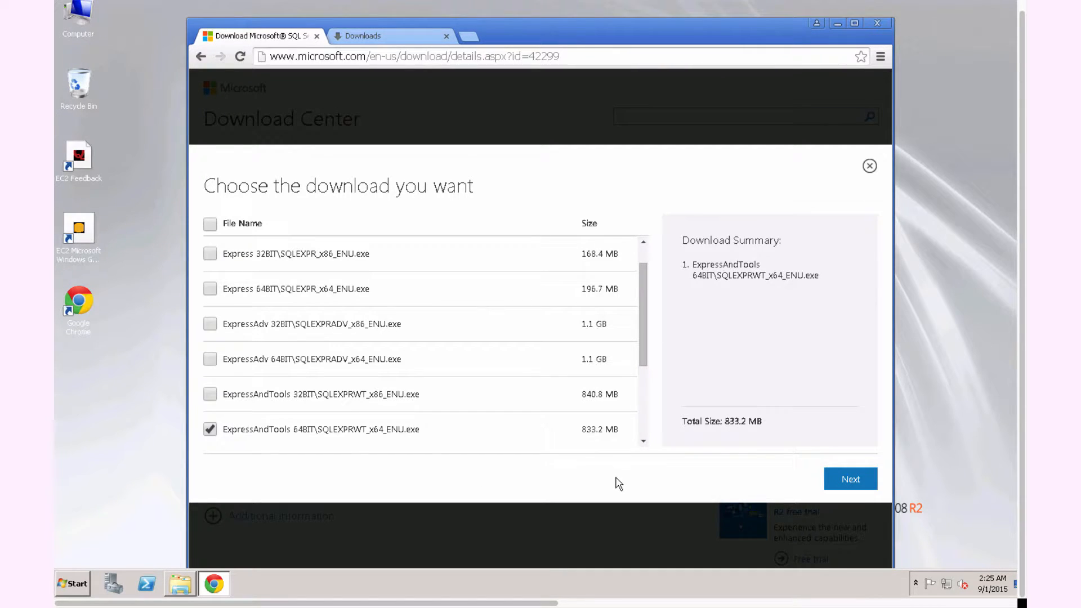
click(842, 480)
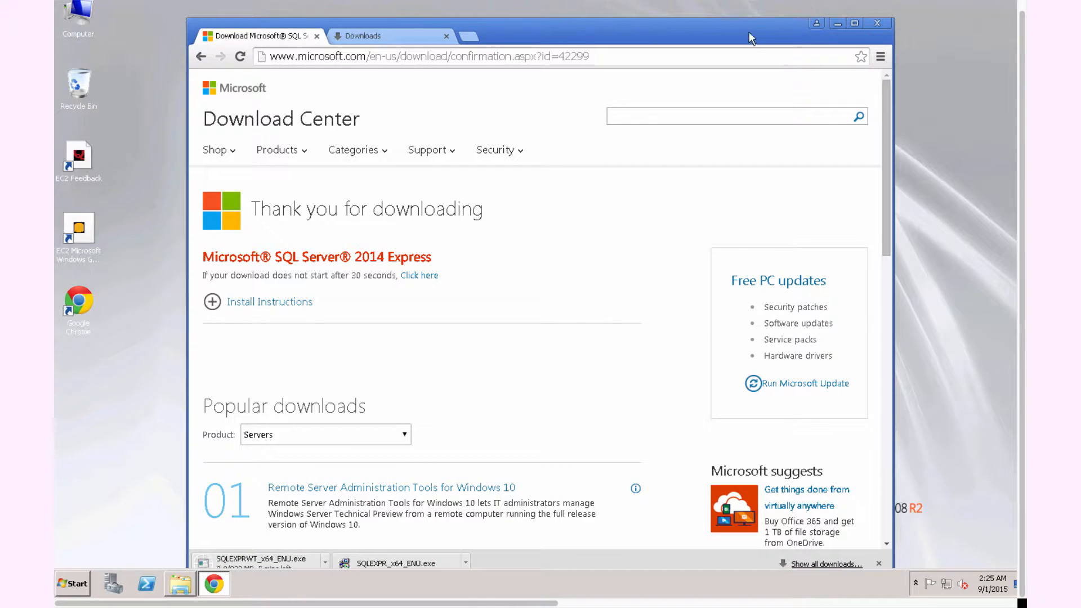
drag(745, 31, 742, 17)
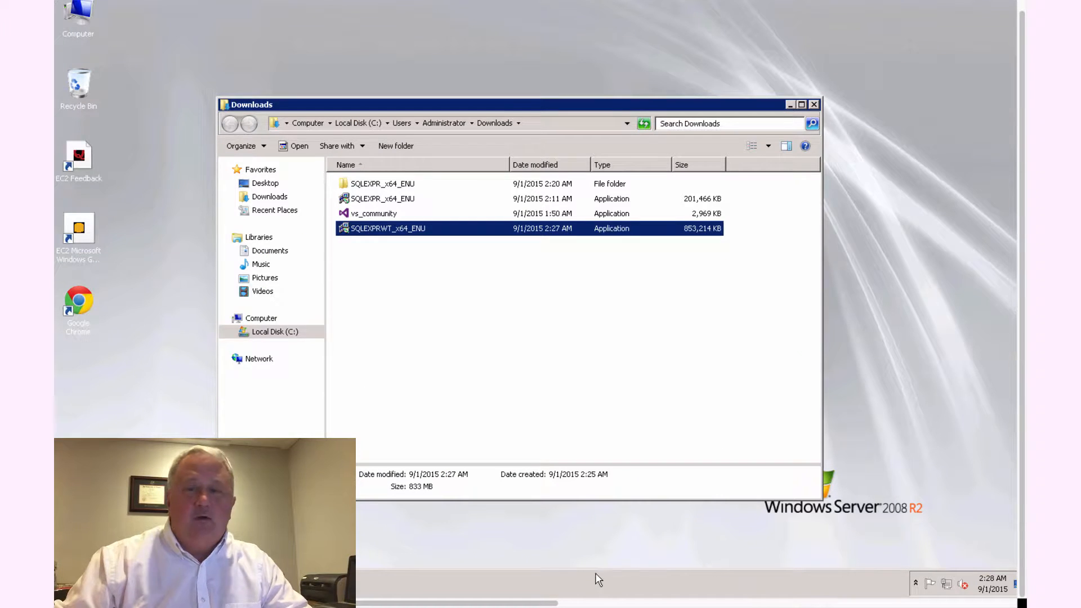
Step: Run the downloaded SQLEXPRWT_x64_ENU installer and start a new SQL Server stand-alone installation
double_click(443, 232)
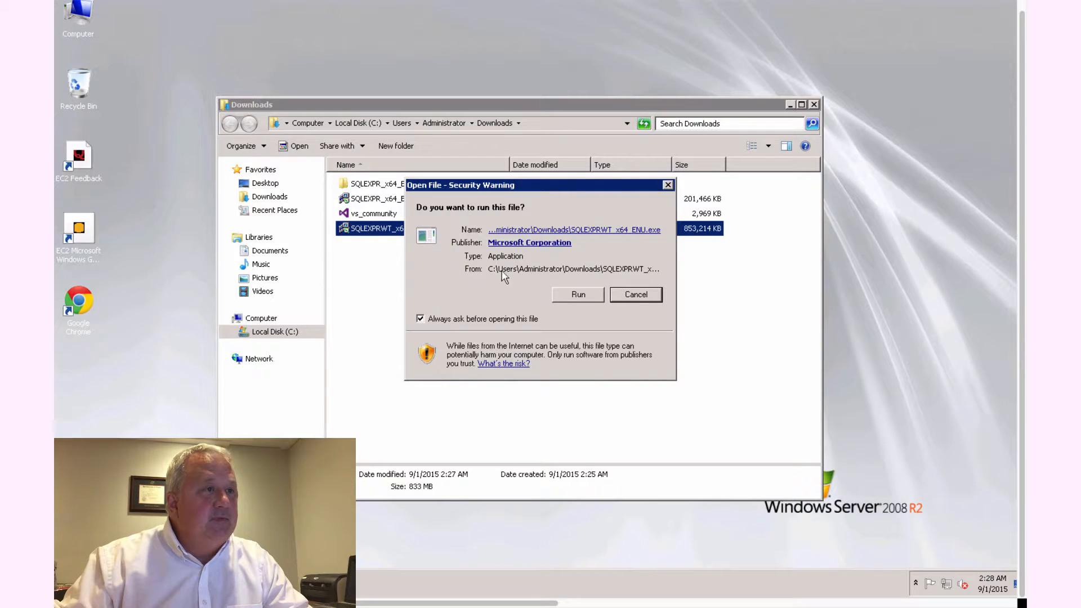
click(579, 295)
click(485, 308)
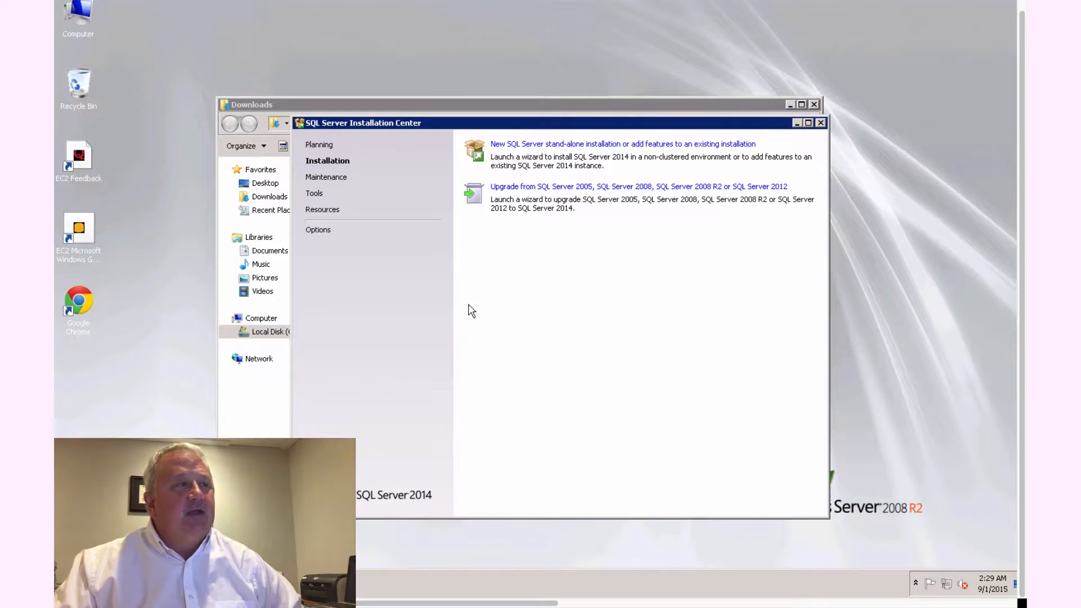
click(574, 145)
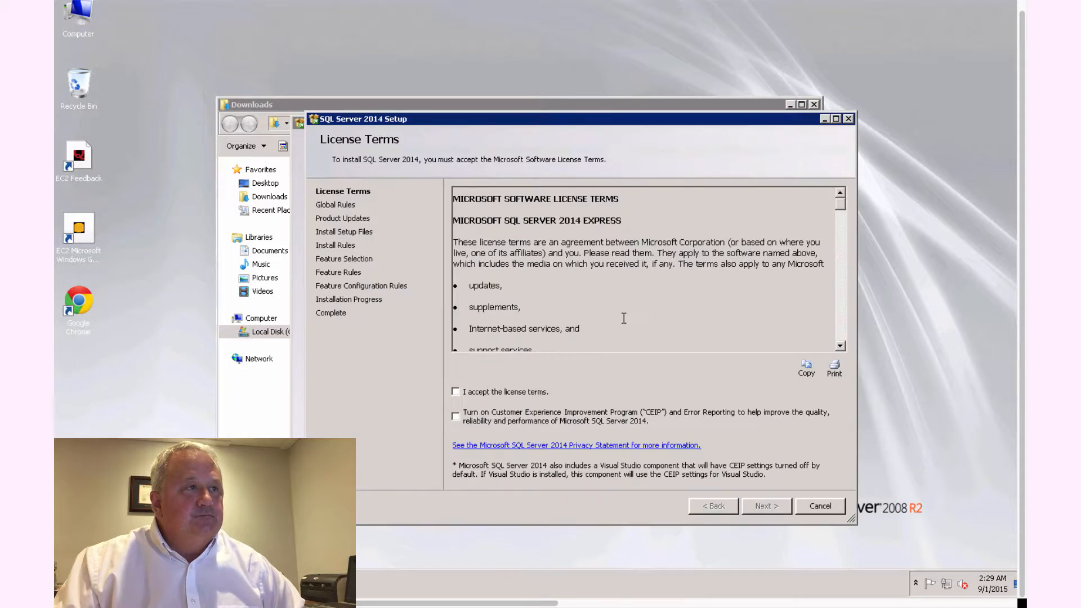
Step: Accept the license terms and proceed through setup with the preselected features, the SQLExpress named instance and the default service accounts
click(458, 391)
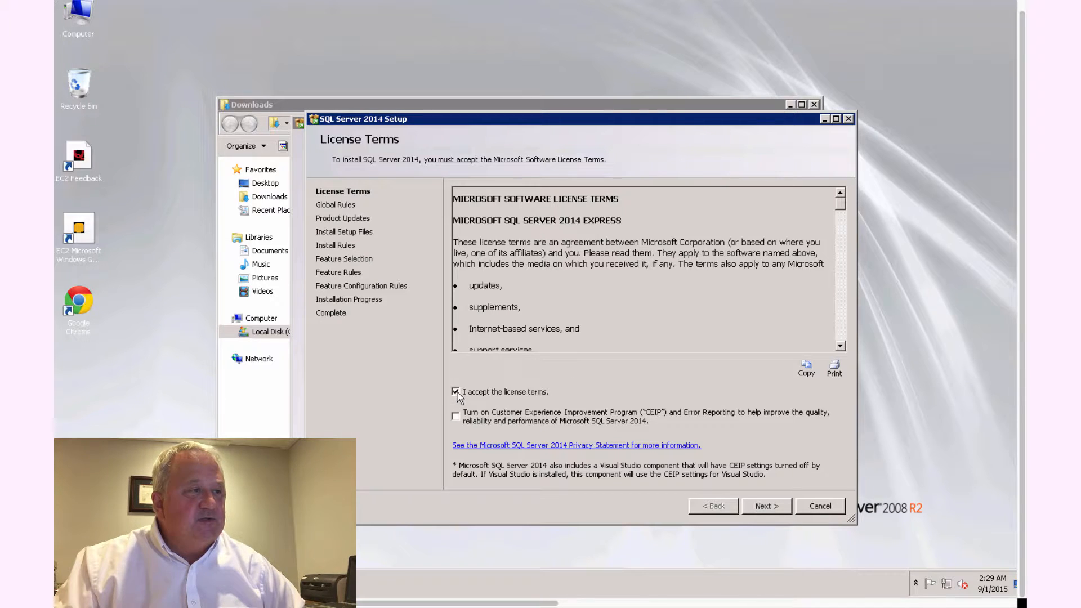
click(770, 505)
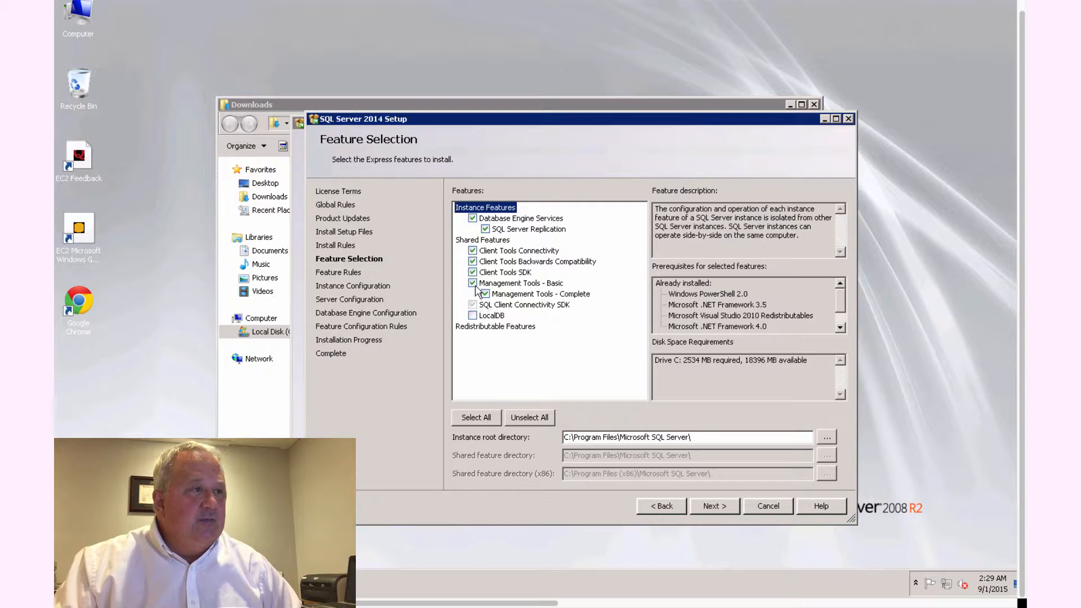
click(715, 506)
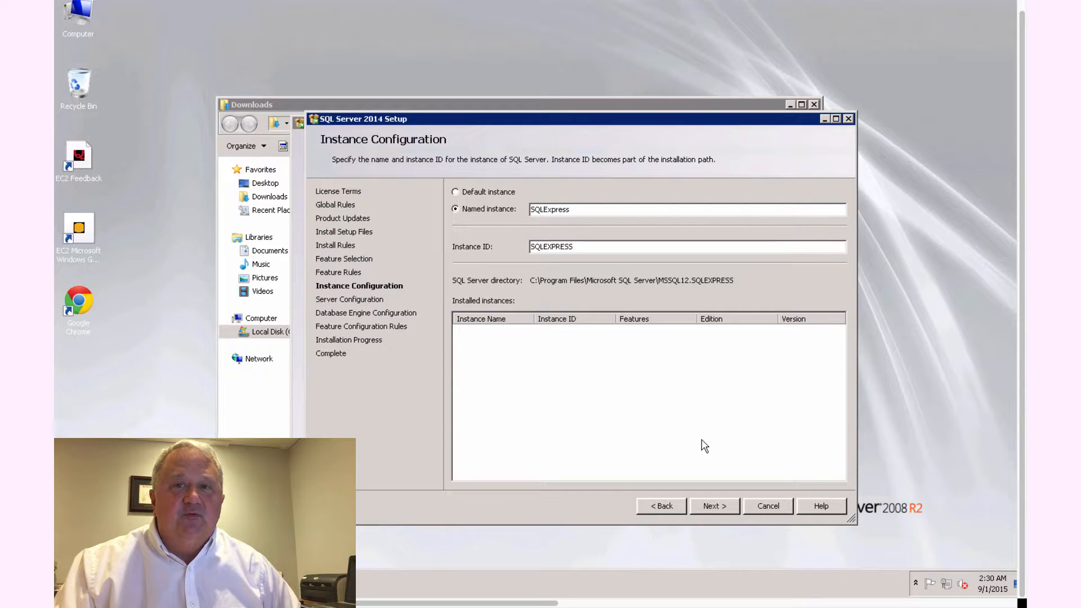
click(715, 505)
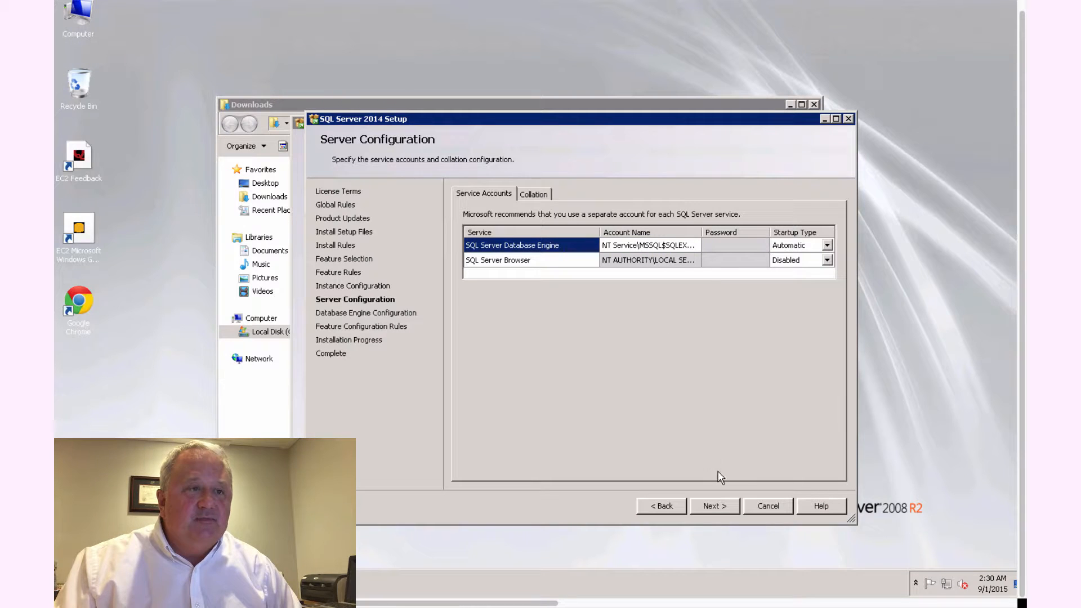
click(716, 506)
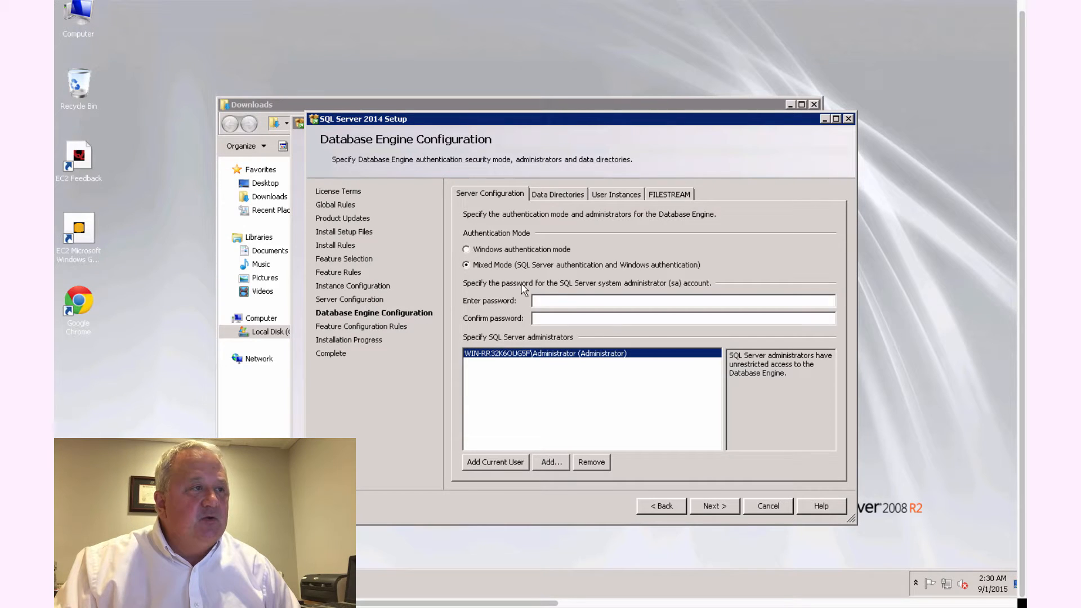
Step: Enter and confirm the system administrator (sa) account password for Mixed Mode authentication, and proceed with the installation
click(576, 299)
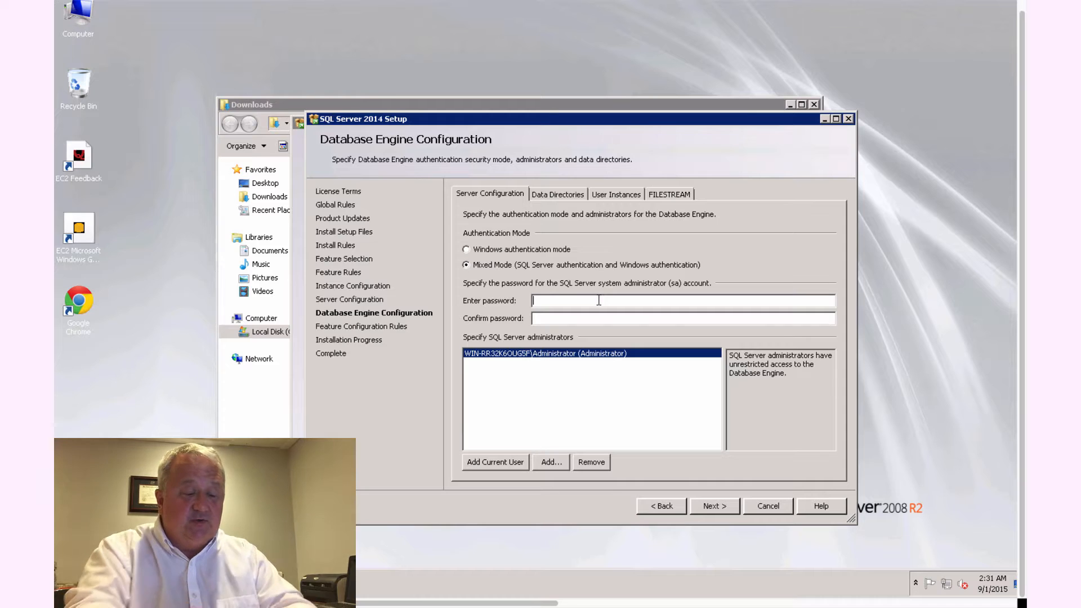
text(****)
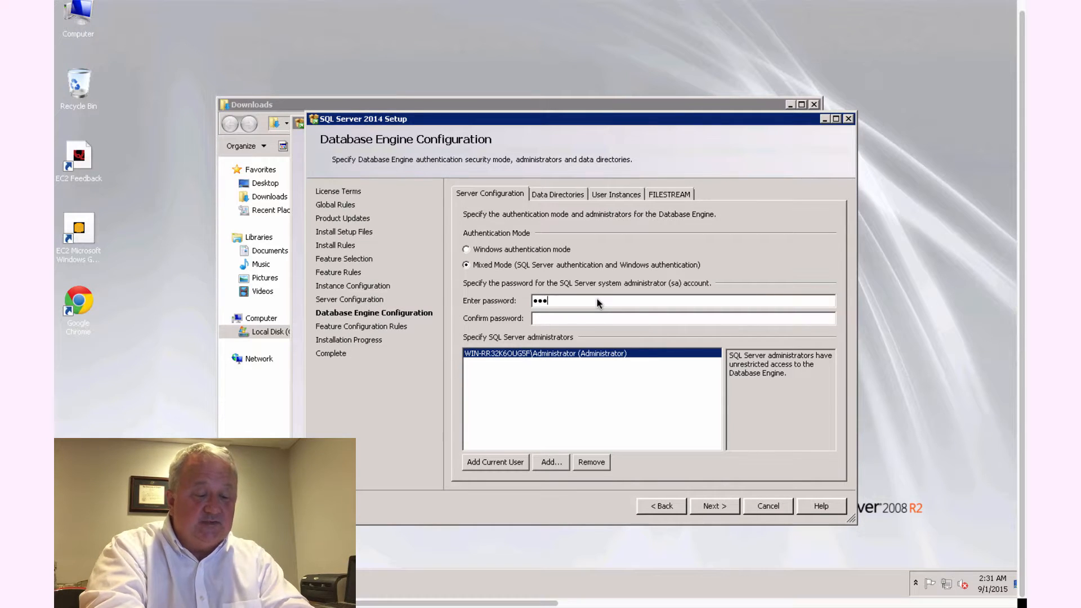
text(***)
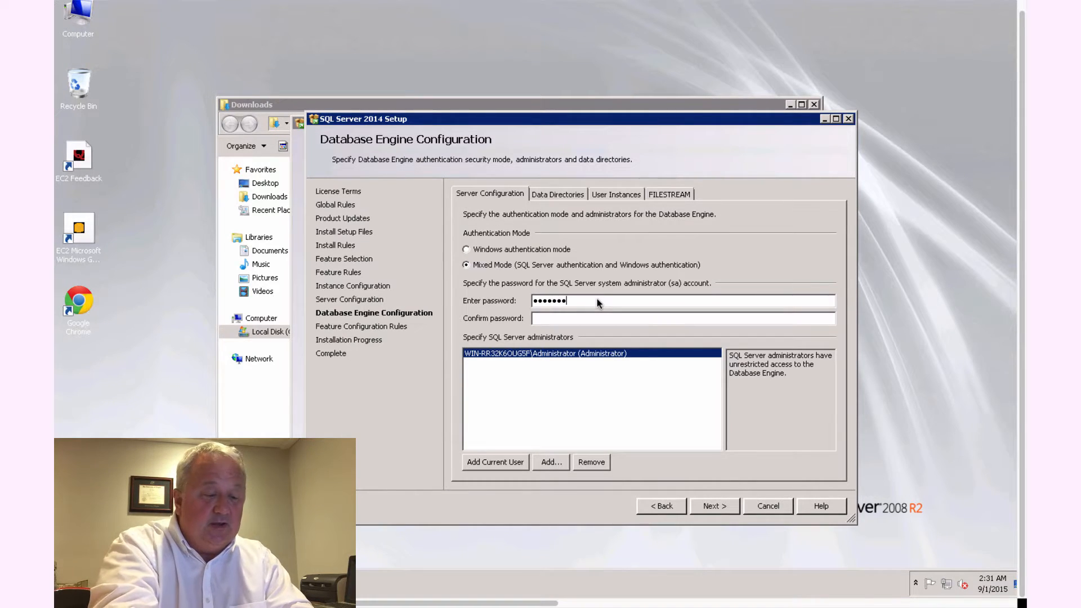
text(**)
click(590, 319)
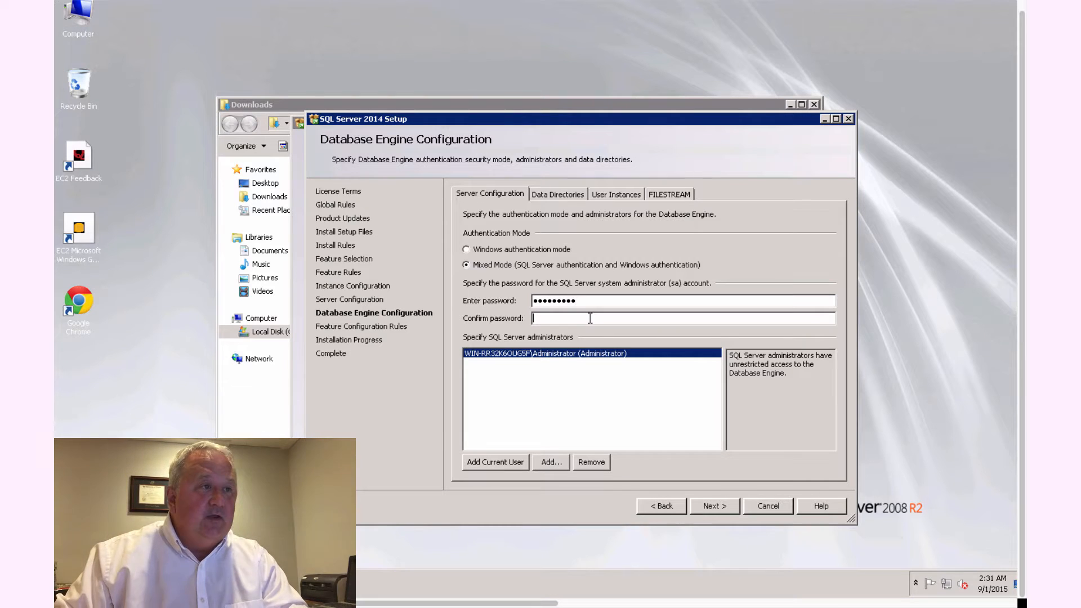
text(****)
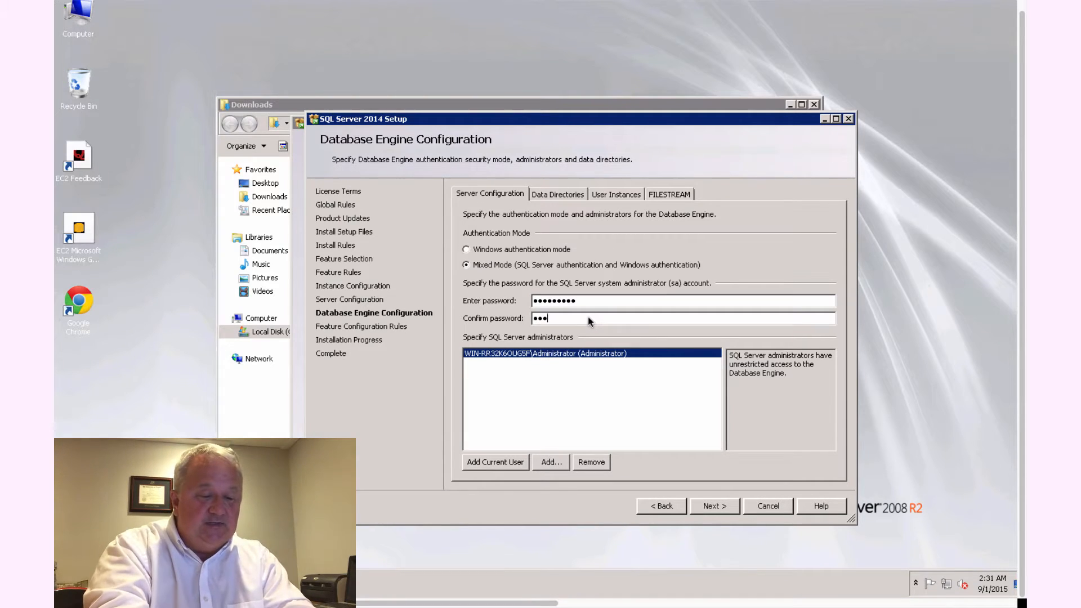
text(***)
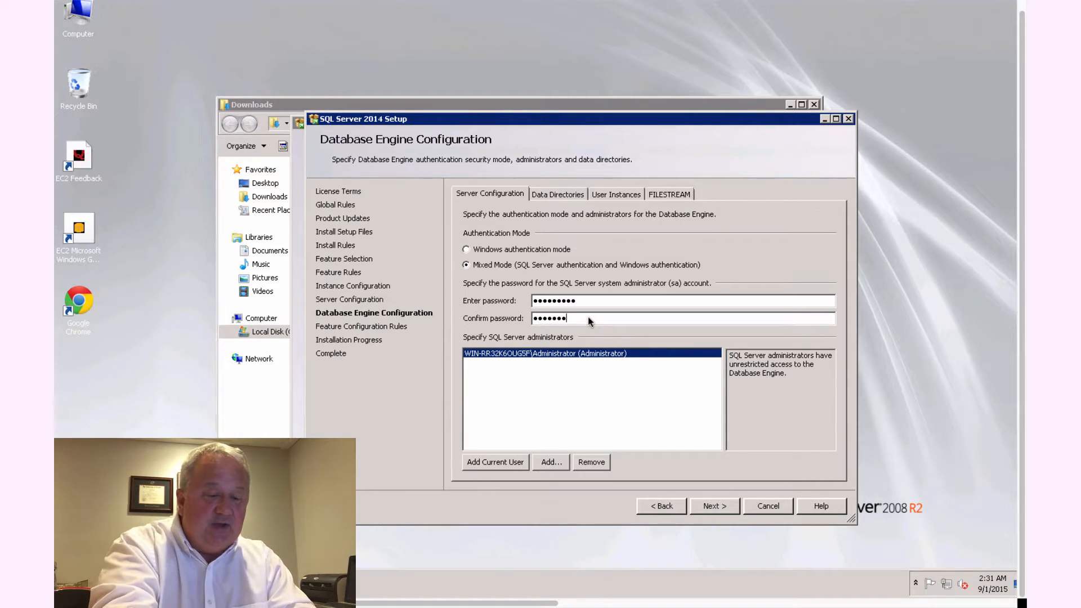
text(**)
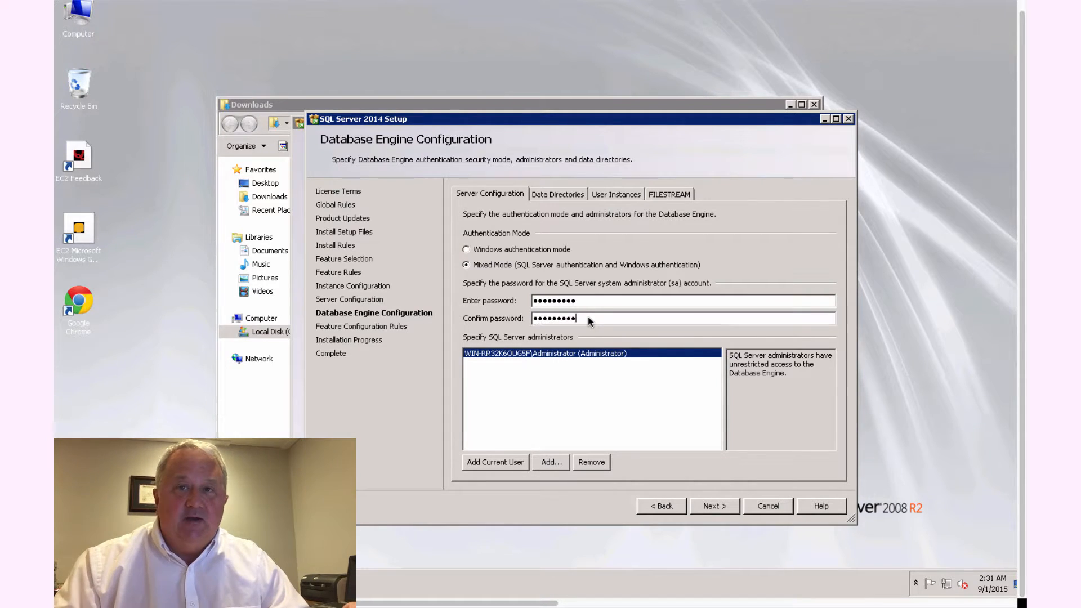
click(704, 507)
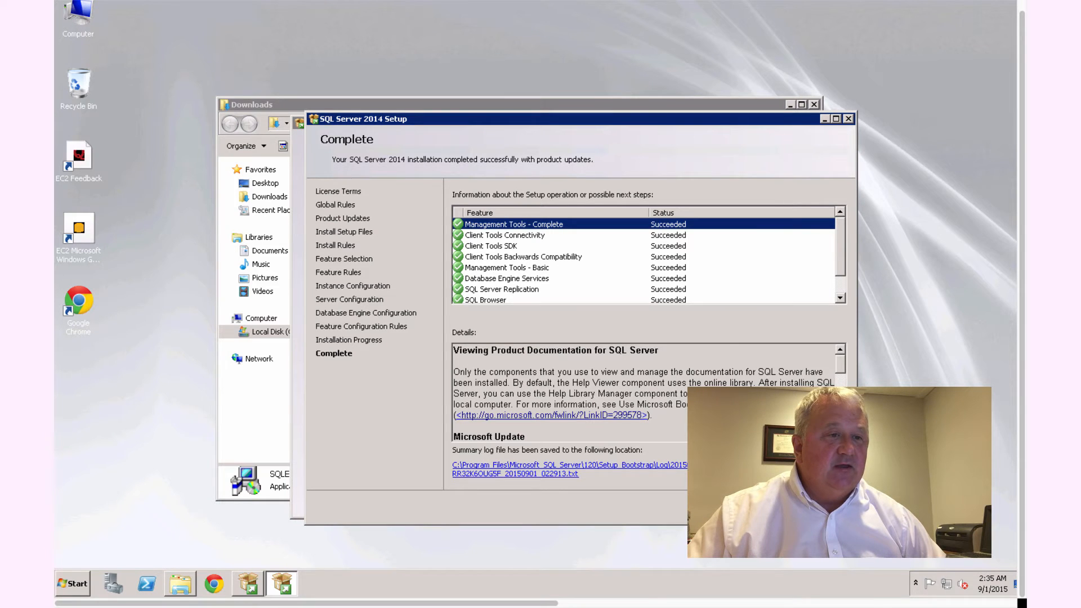
Step: Close the completed setup wizard, the SQL Server Installation Center and the Downloads folder window
click(769, 507)
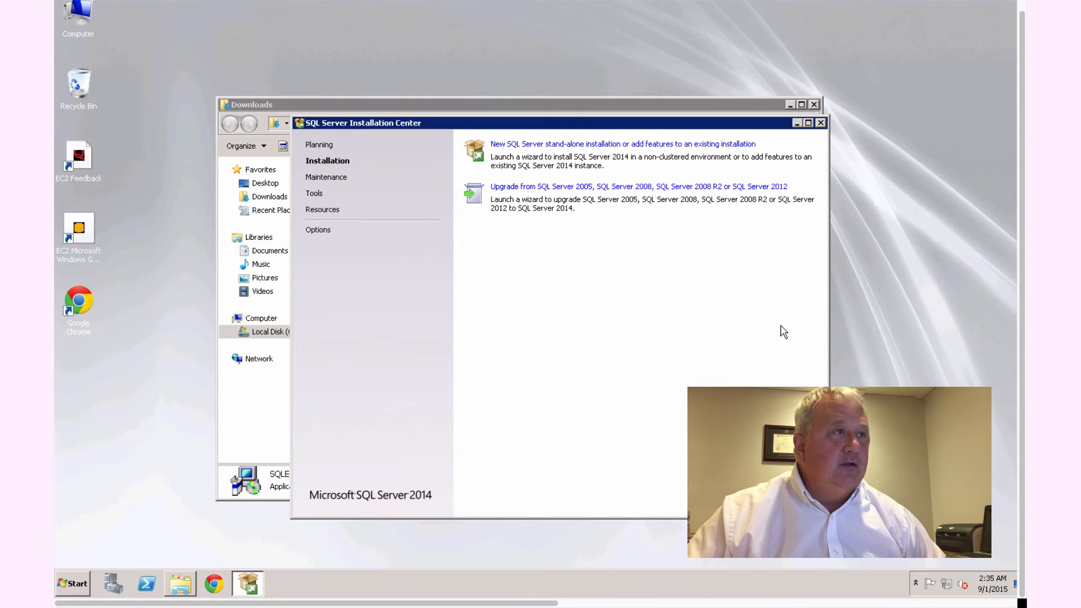
click(821, 123)
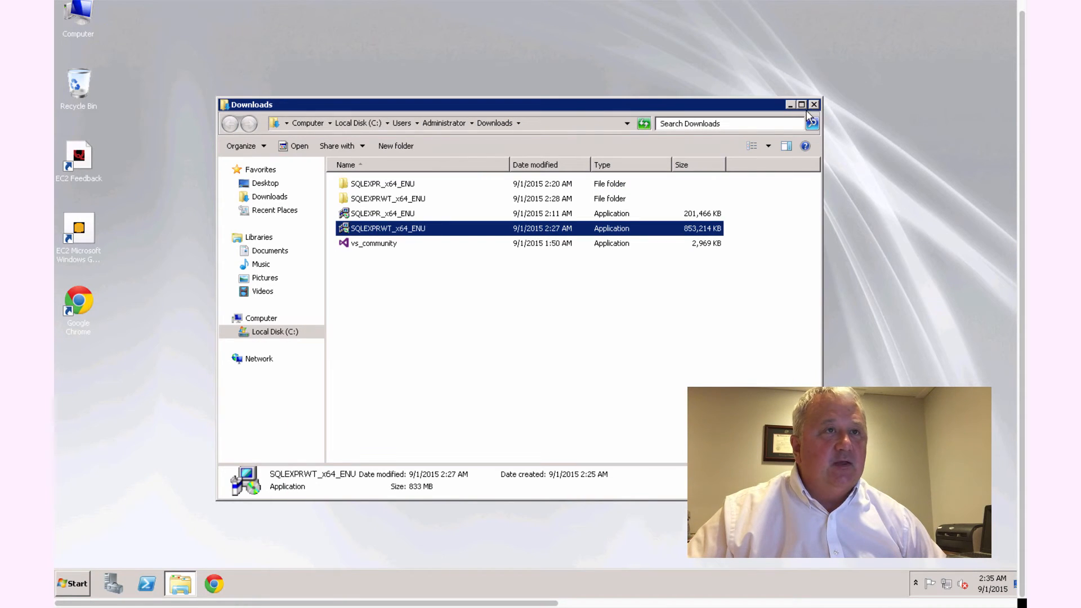
click(814, 105)
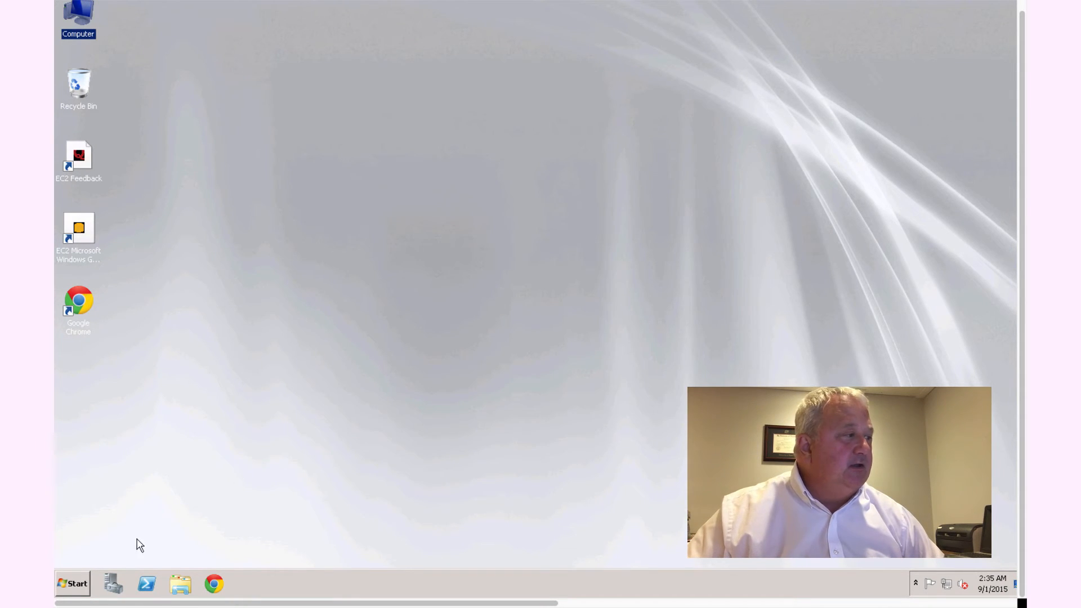
Step: Launch SQL Server 2014 Management Studio and connect to the local SQLEXPRESS database engine with Windows Authentication
click(77, 584)
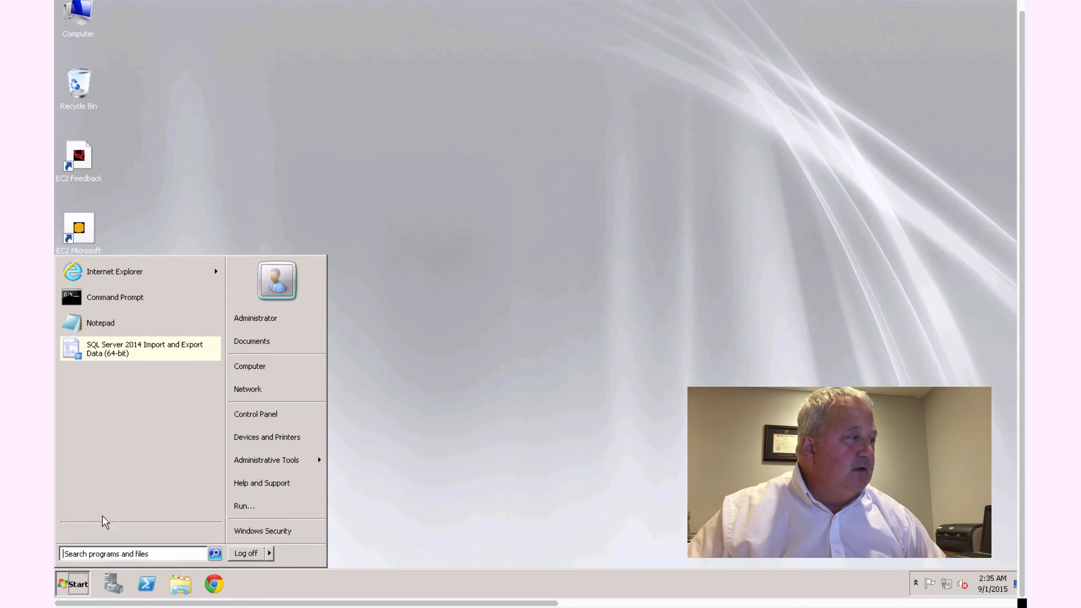
click(96, 533)
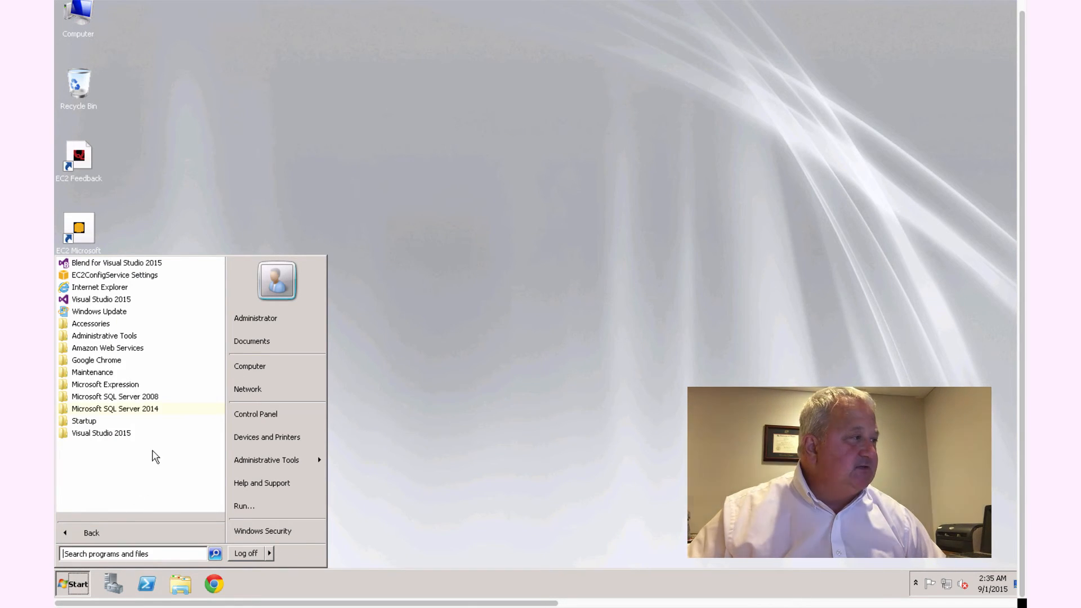
click(147, 410)
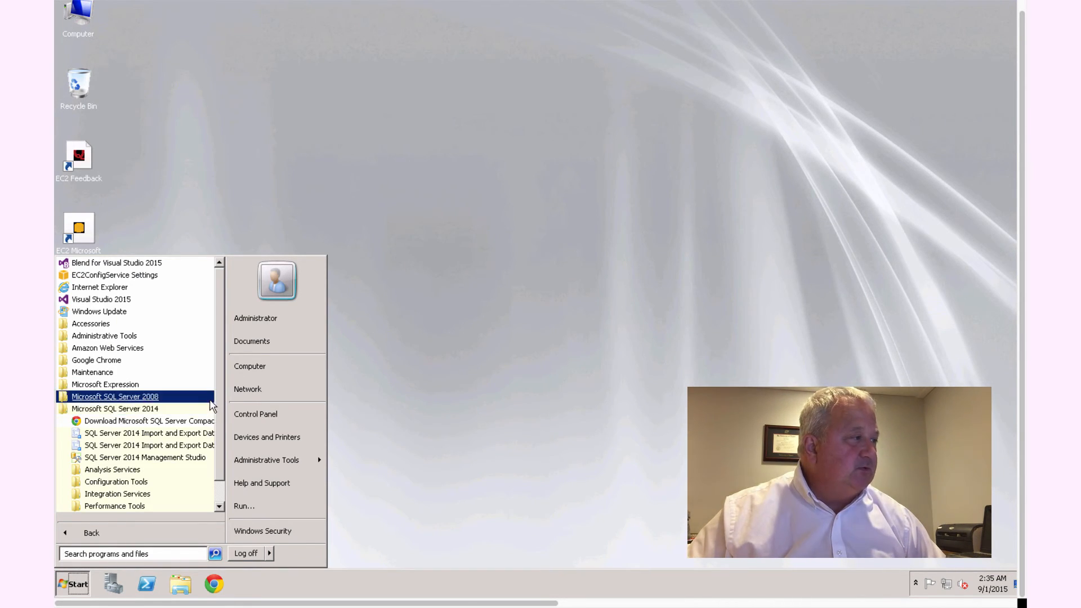
drag(219, 395, 219, 404)
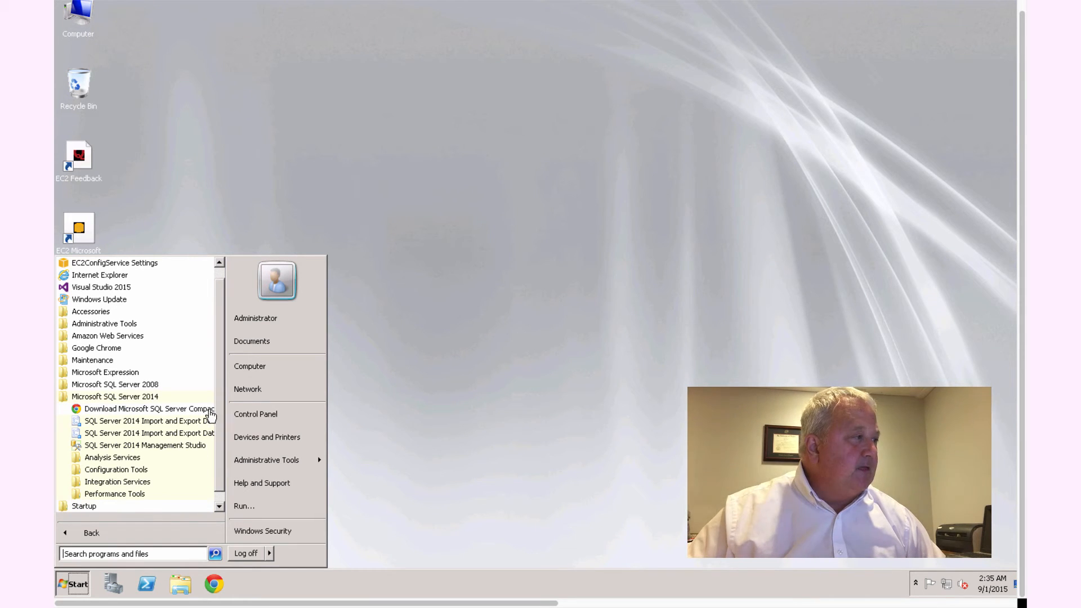
click(156, 448)
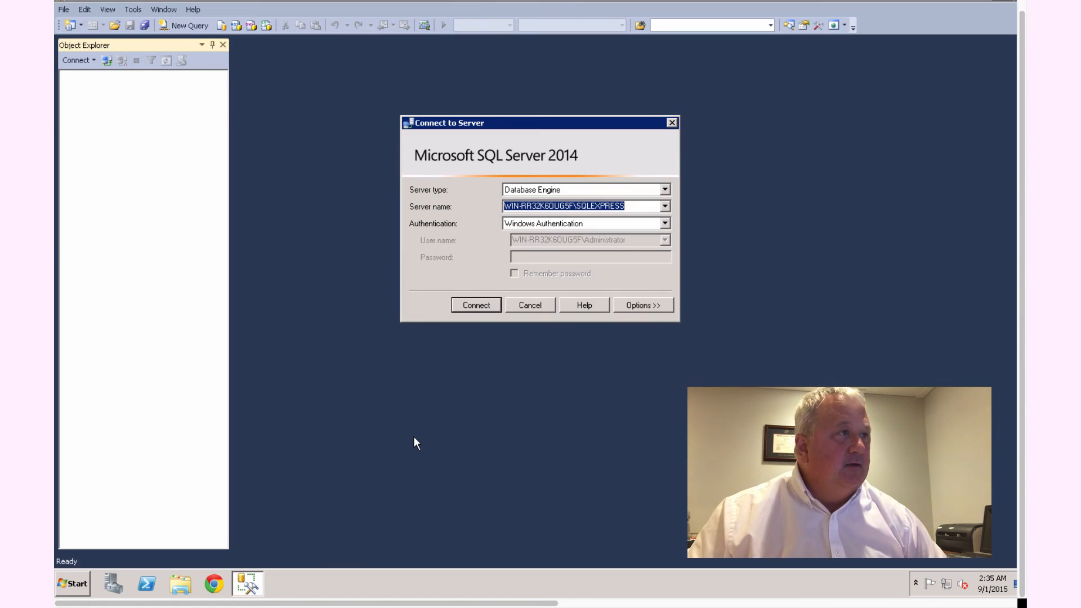
click(482, 304)
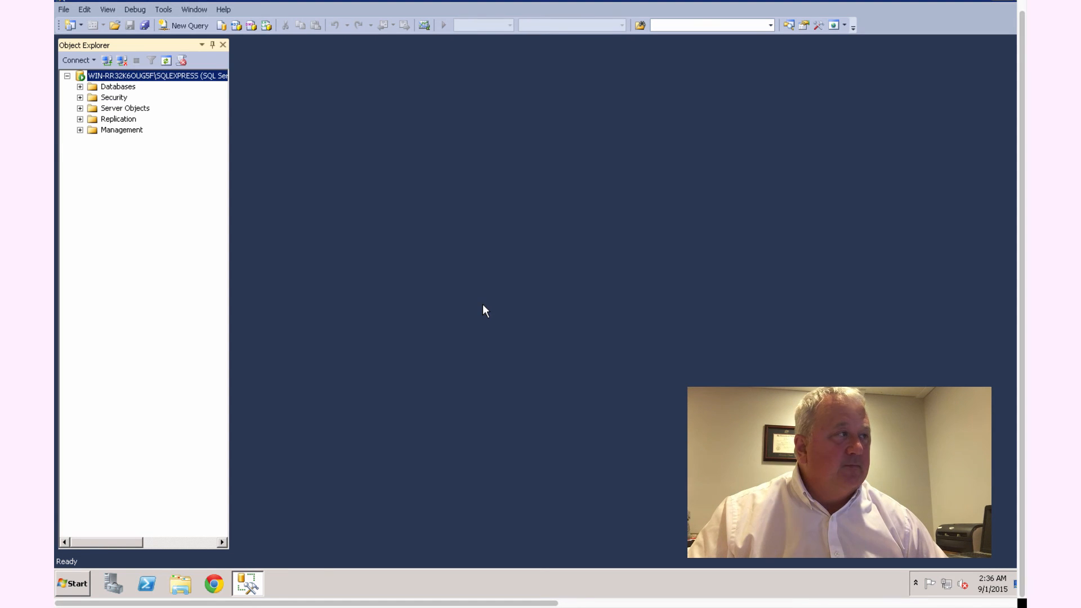